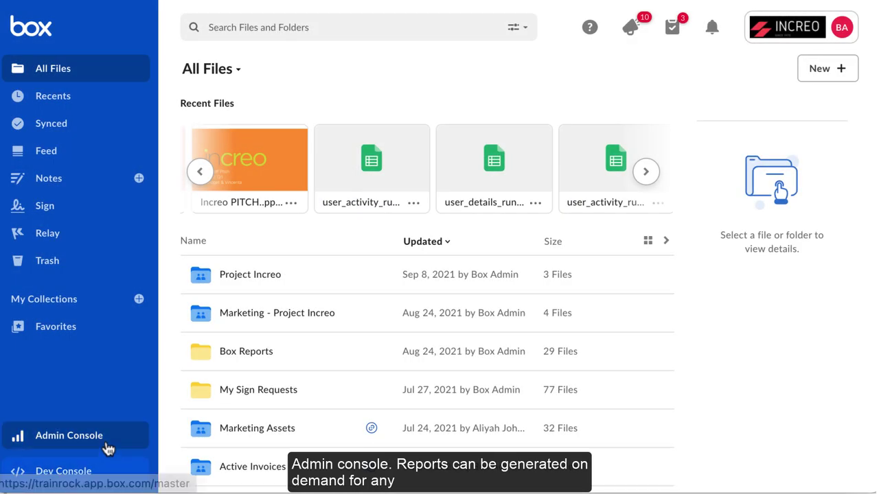
# Step: Open the User Activity report's filters in the Admin Console and bring up the Start Date calendar
pyautogui.click(107, 449)
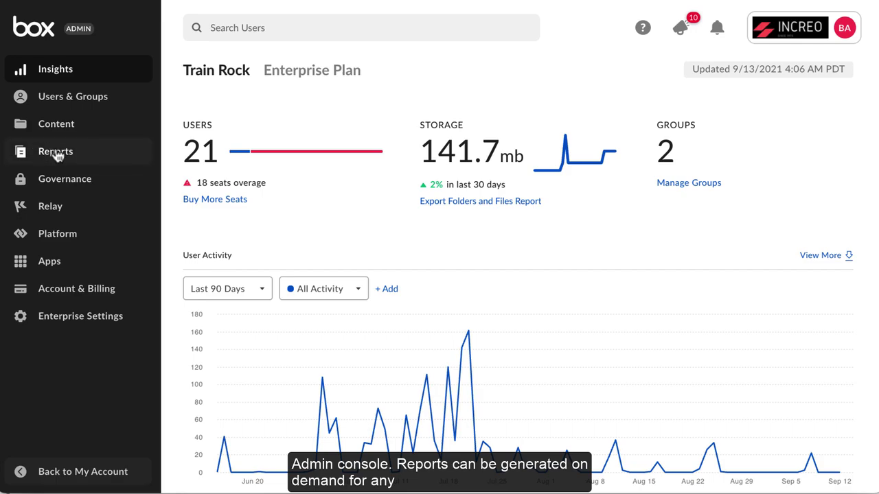
pyautogui.click(58, 152)
pyautogui.click(816, 199)
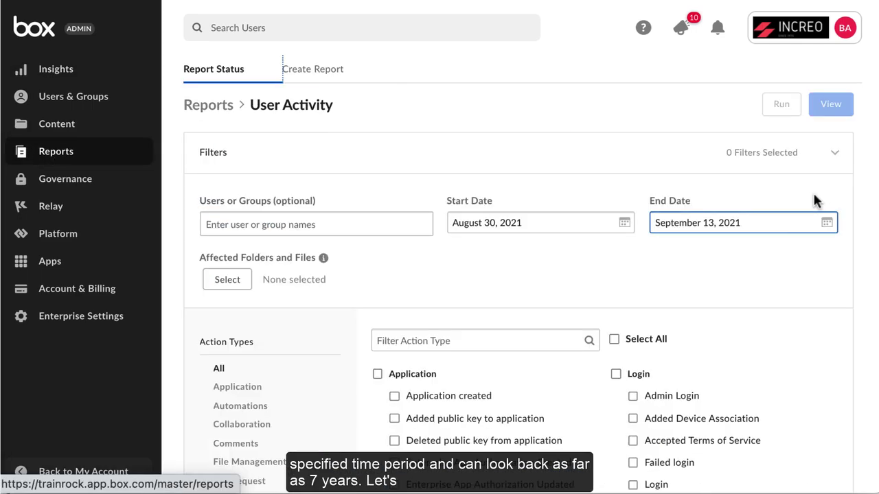
pyautogui.click(719, 268)
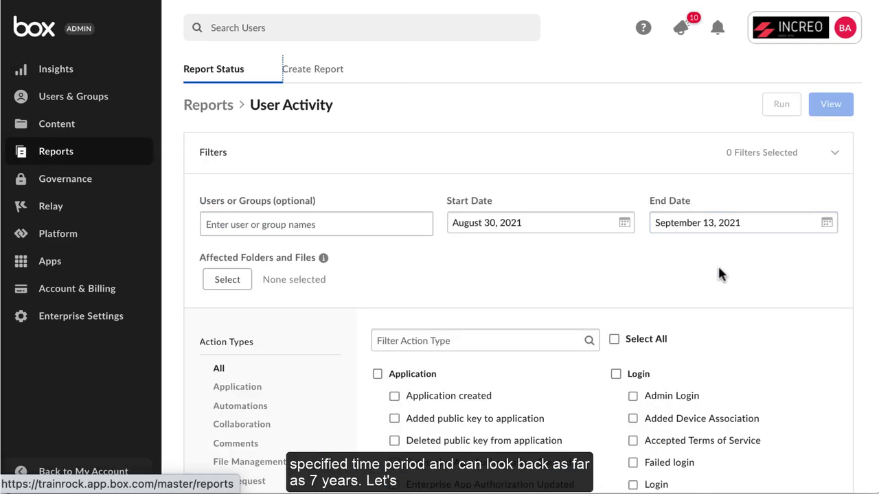
pyautogui.click(626, 231)
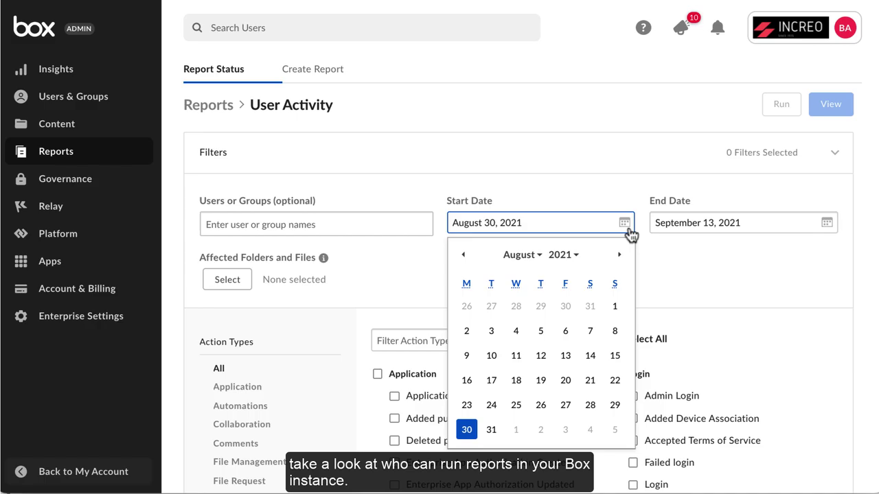
pyautogui.click(578, 261)
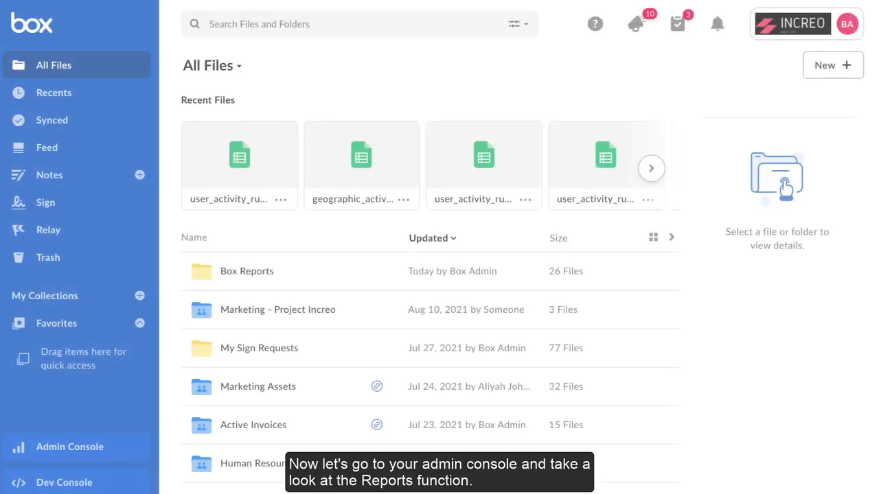
# Step: Open the Admin Console and look through the Insights page's user activity, file type and third-party application charts
pyautogui.click(72, 449)
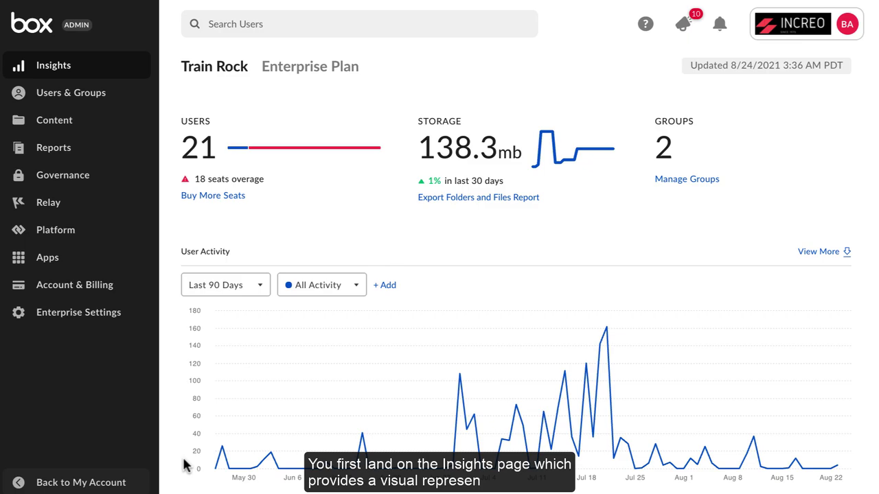
pyautogui.scroll(-3, 184, 467)
pyautogui.scroll(-4, 184, 467)
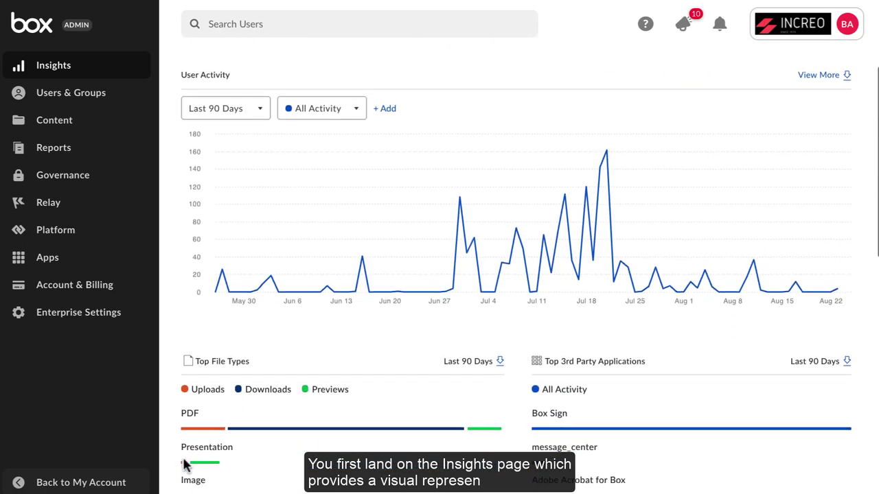
pyautogui.scroll(-6, 184, 465)
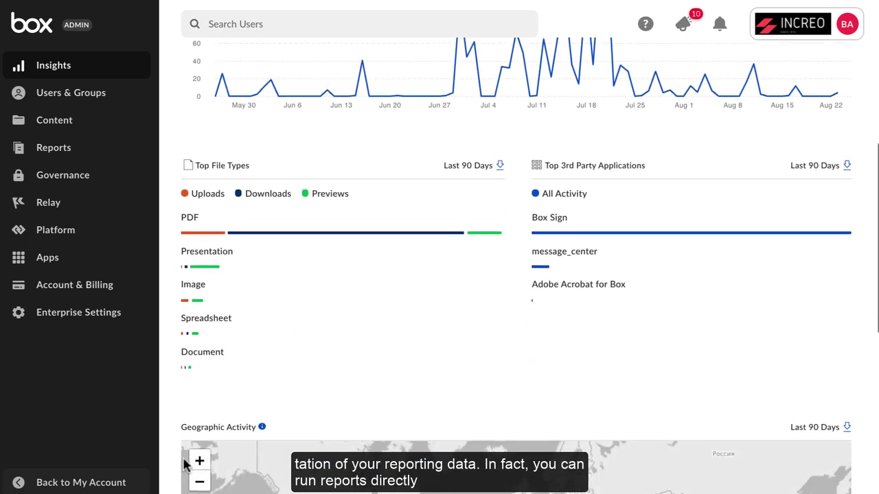
pyautogui.scroll(-3, 184, 460)
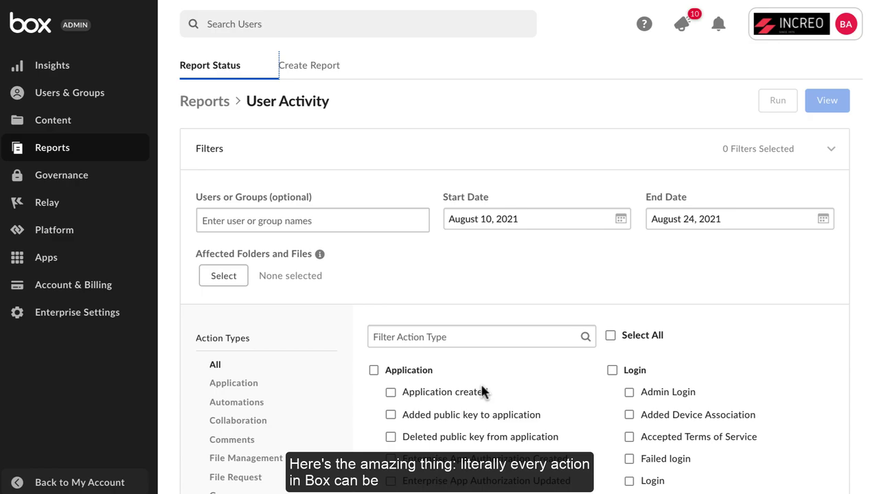
# Step: Include all Application, Login, Automations and Collaboration action types in the User Activity report filters
pyautogui.click(374, 370)
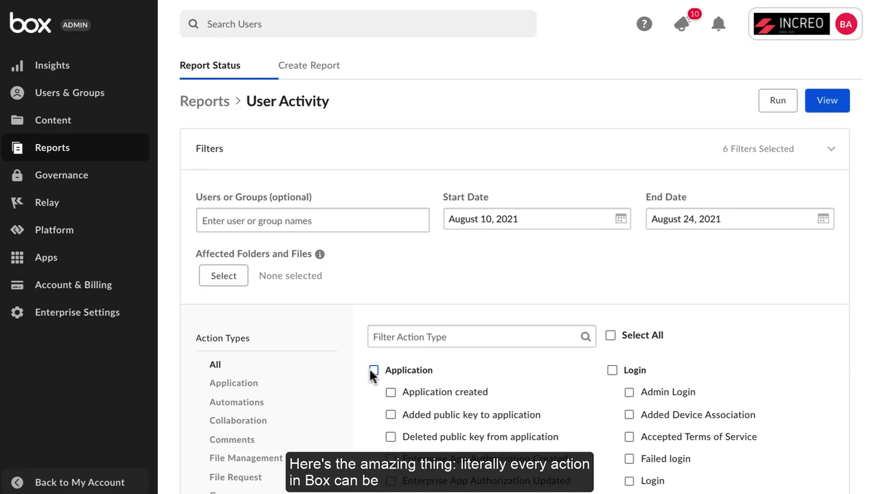
pyautogui.click(612, 370)
pyautogui.scroll(-3, 590, 401)
pyautogui.scroll(-1, 591, 410)
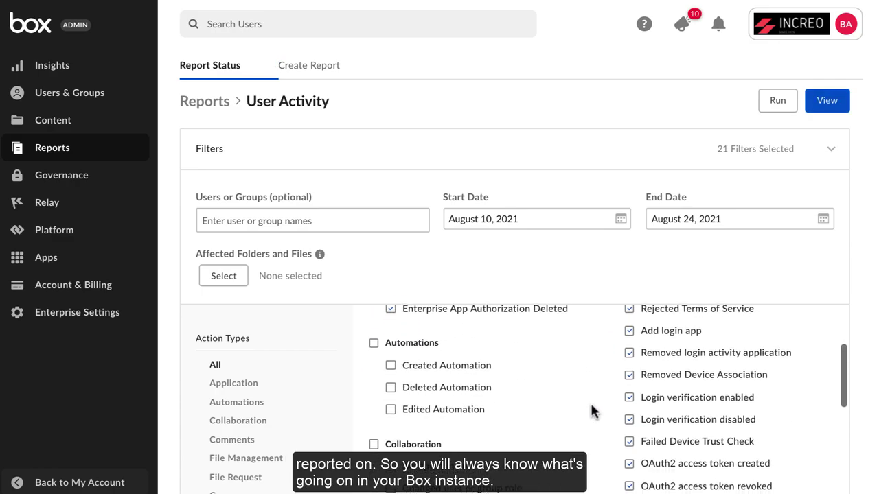
pyautogui.click(373, 343)
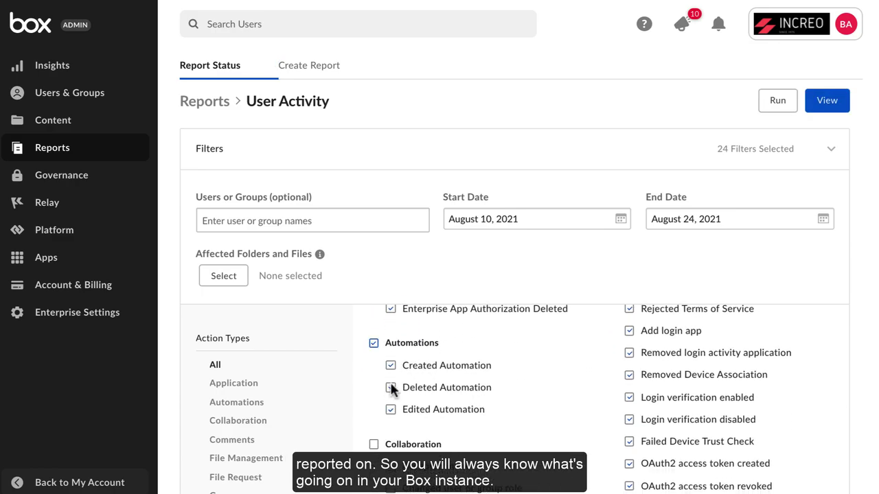
pyautogui.click(374, 445)
pyautogui.scroll(-4, 558, 447)
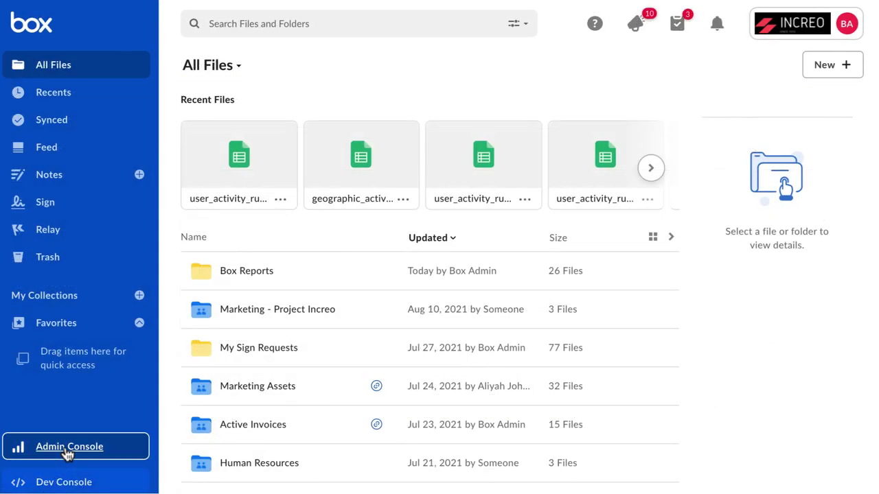
# Step: Create and run a Folders and Files report covering all folders, and open the Aug 10, 2021 User Activity folder in Box Reports
pyautogui.click(69, 448)
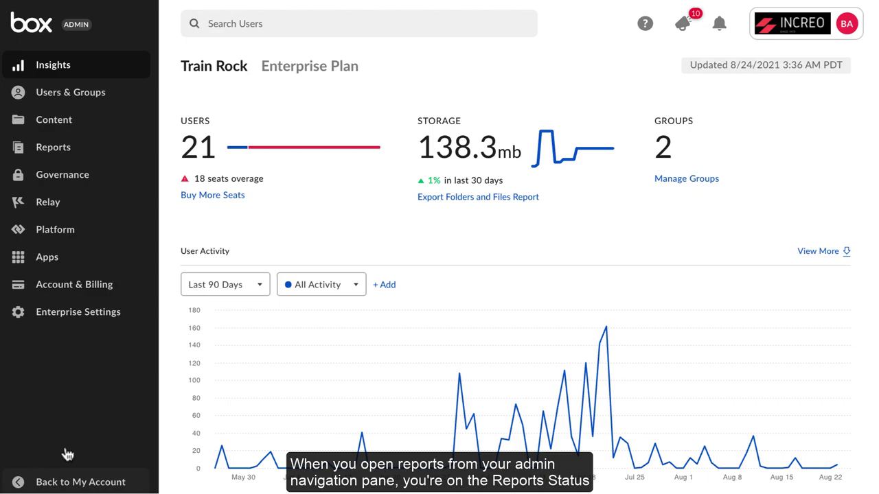
pyautogui.click(57, 160)
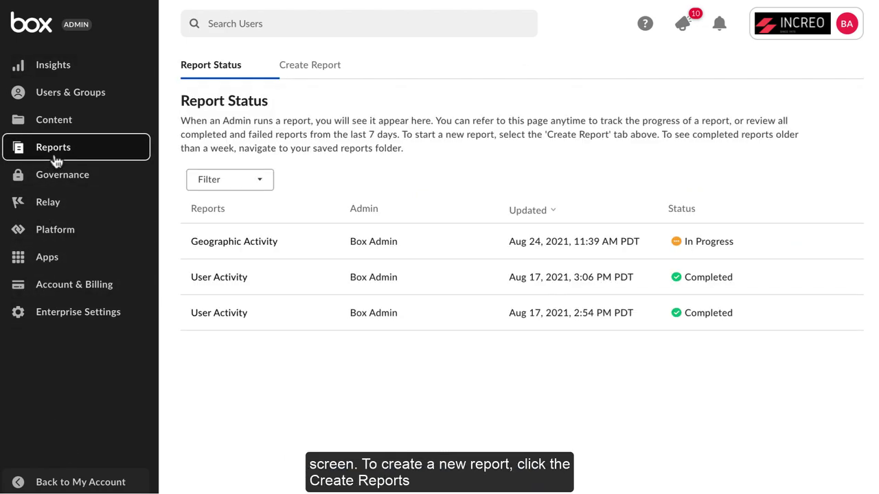
pyautogui.click(314, 74)
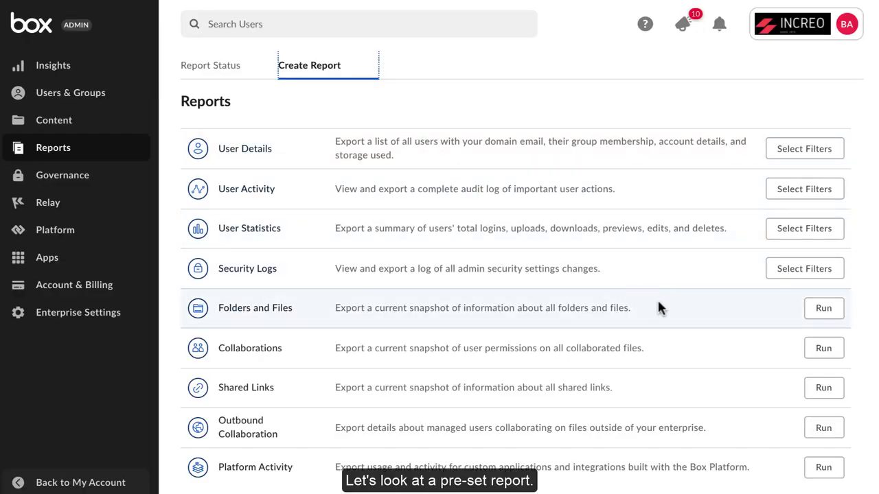
pyautogui.click(823, 308)
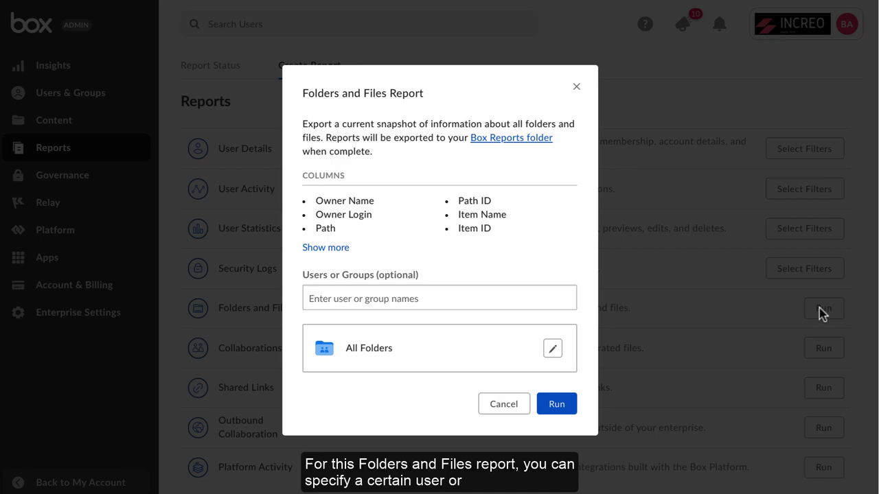
pyautogui.click(556, 407)
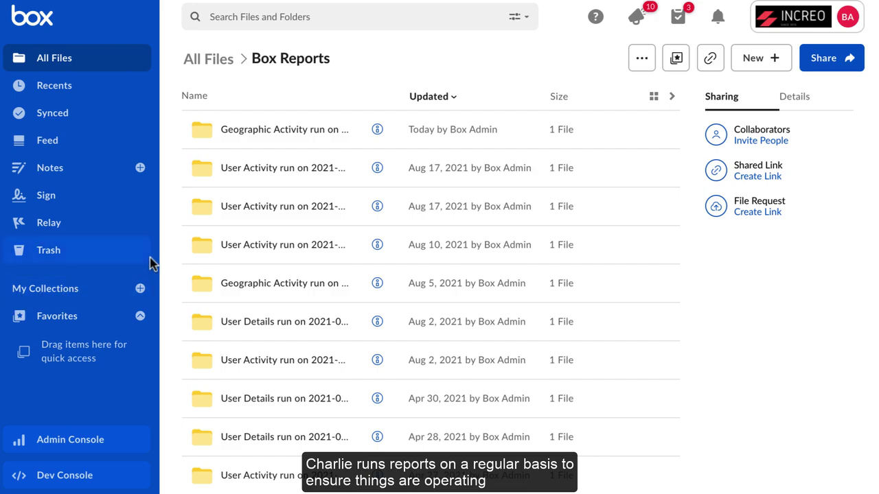
pyautogui.click(266, 247)
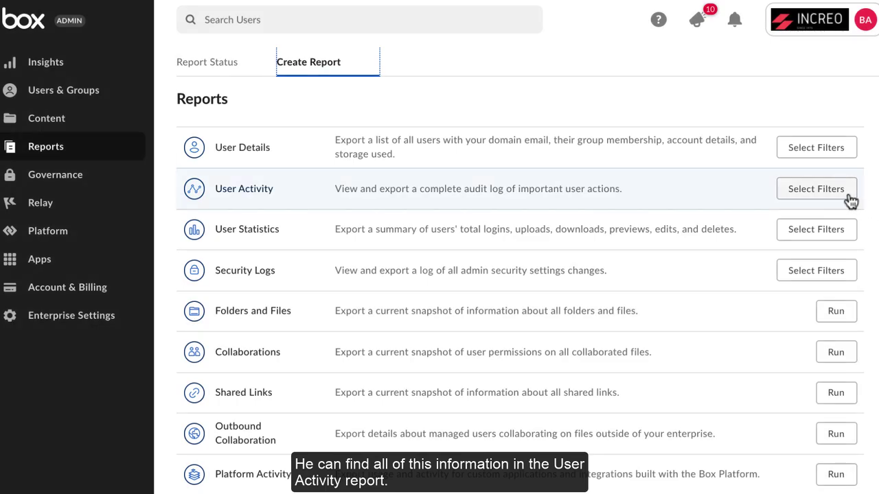
# Step: Filter a new User Activity report by the Failed login, Invited collaborator and Created comment actions
pyautogui.click(831, 196)
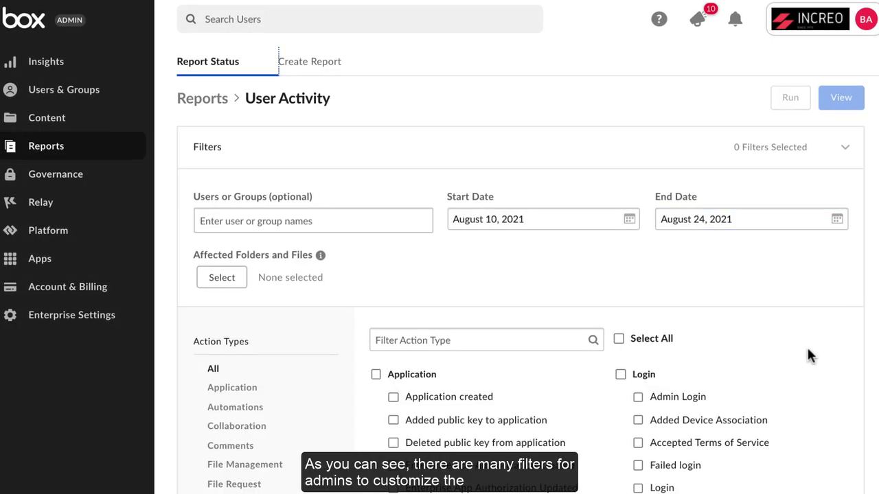
pyautogui.scroll(-3, 807, 346)
pyautogui.click(638, 348)
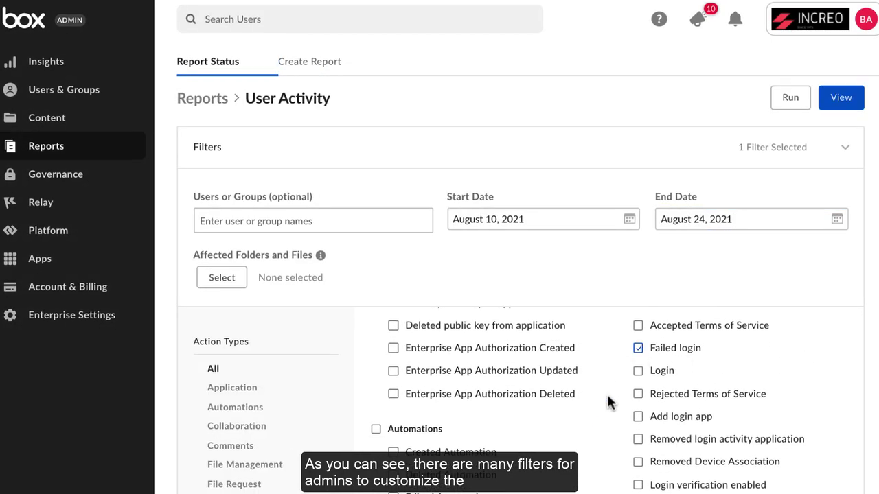
pyautogui.scroll(-5, 604, 425)
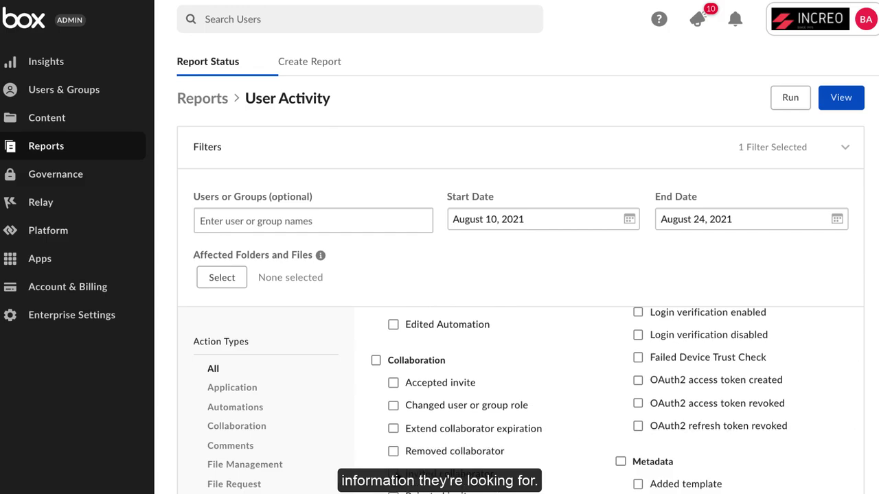
pyautogui.click(396, 474)
pyautogui.scroll(-2, 540, 472)
pyautogui.scroll(-4, 541, 472)
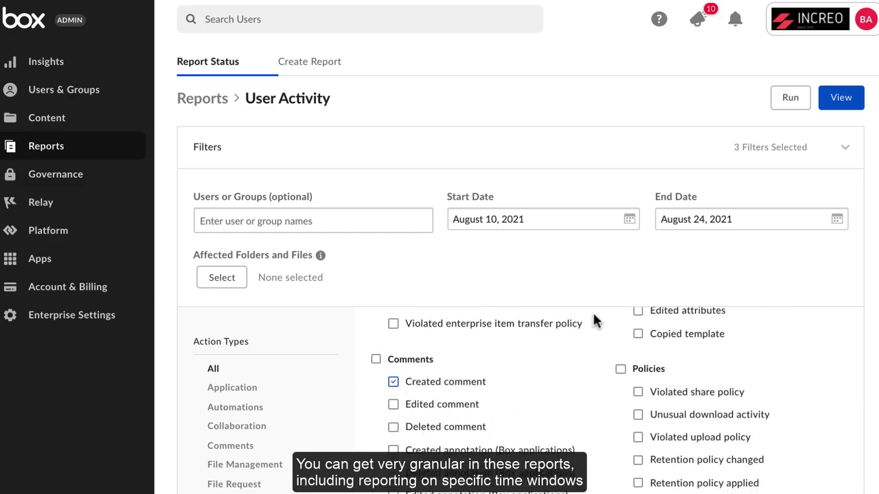
# Step: Check the start and end date calendars and run the User Activity report for August 10 to August 24, 2021
pyautogui.click(628, 221)
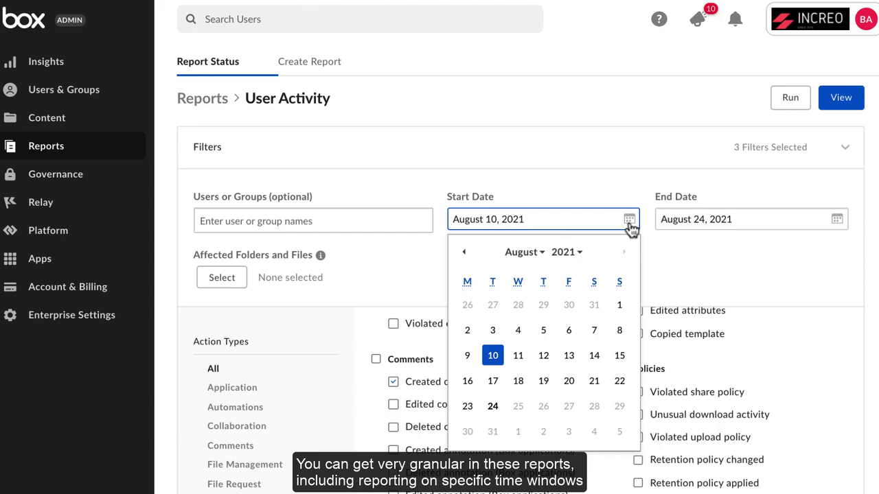
pyautogui.click(837, 221)
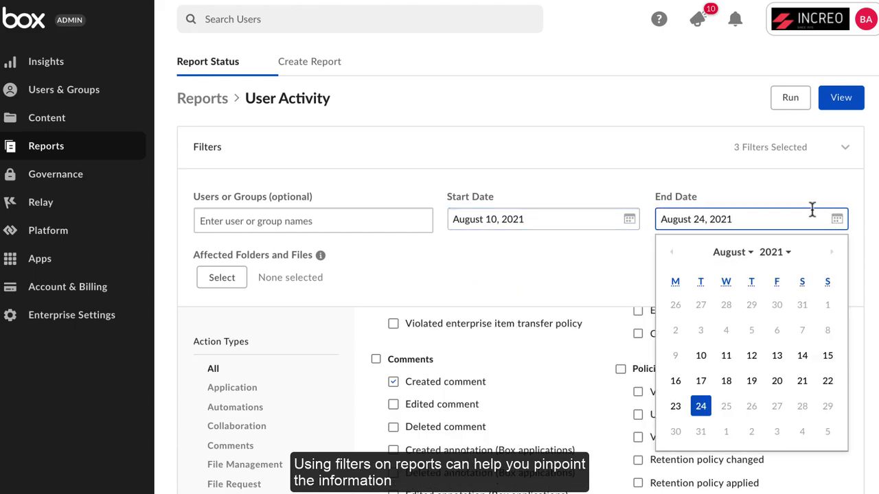
pyautogui.click(627, 195)
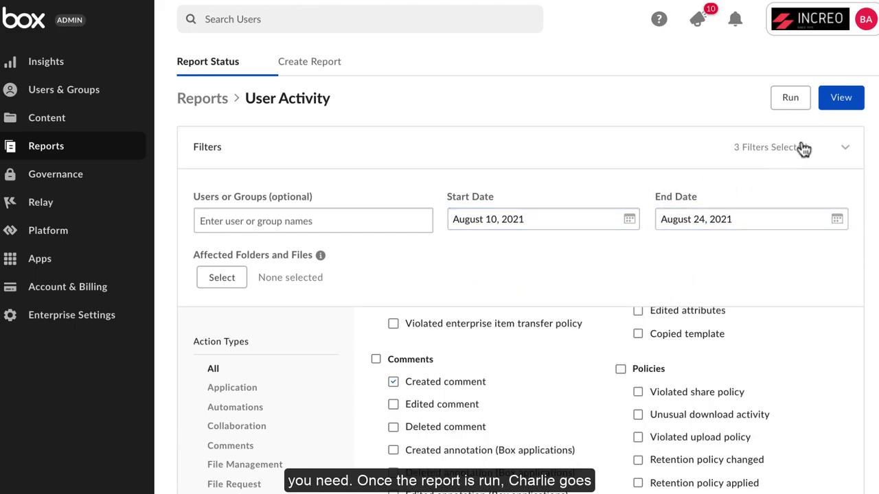
pyautogui.click(790, 100)
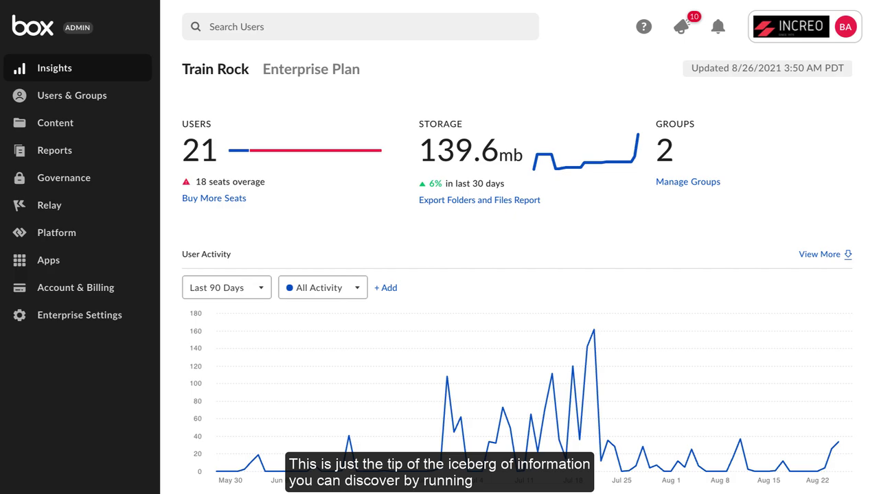
# Step: Review the Insights page from the user activity chart down to the Geographic Activity map
pyautogui.scroll(-3, 515, 274)
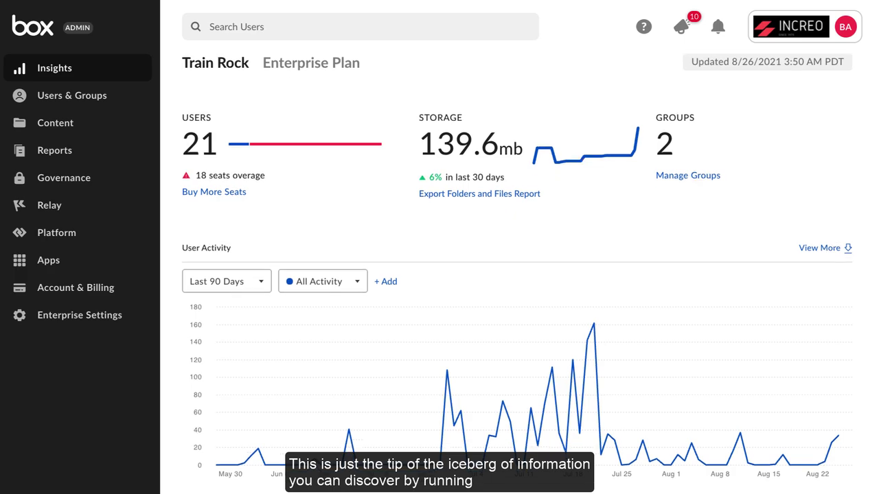
pyautogui.scroll(-4, 515, 275)
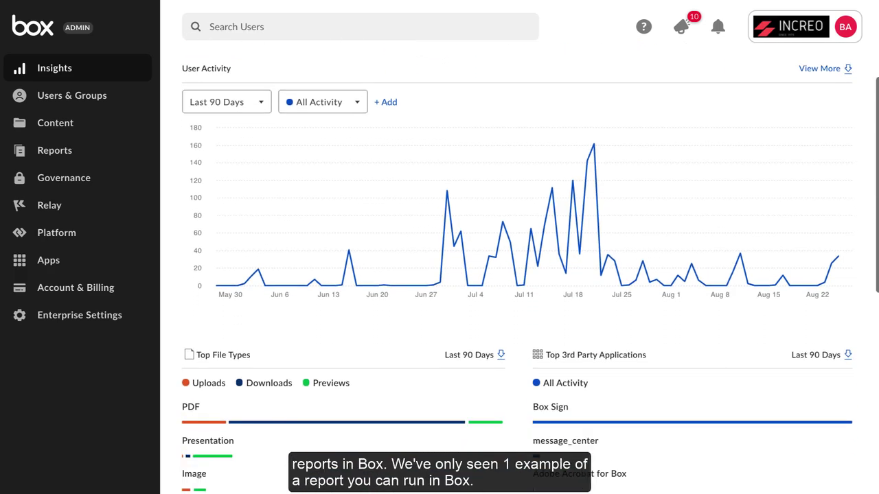
pyautogui.scroll(-3, 514, 275)
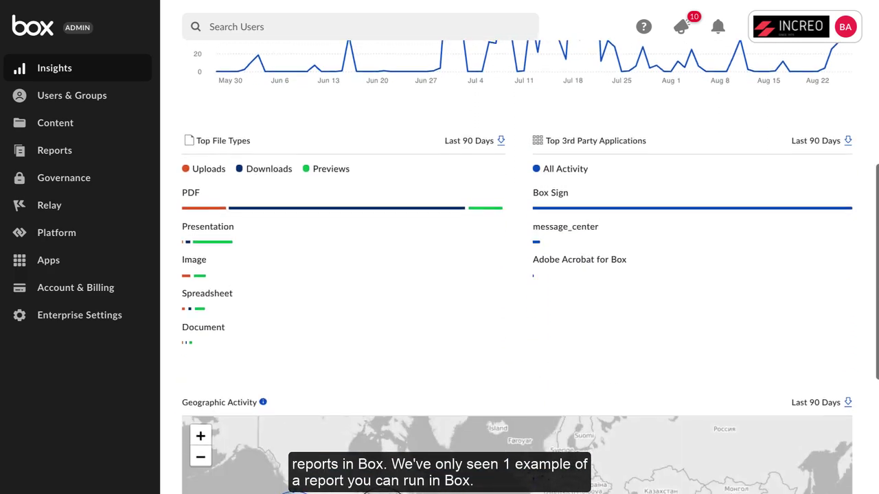
pyautogui.scroll(-2, 514, 275)
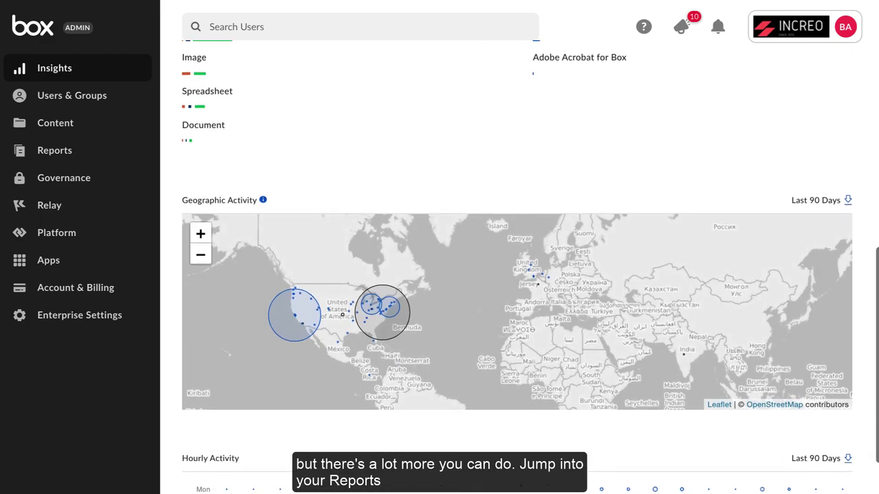